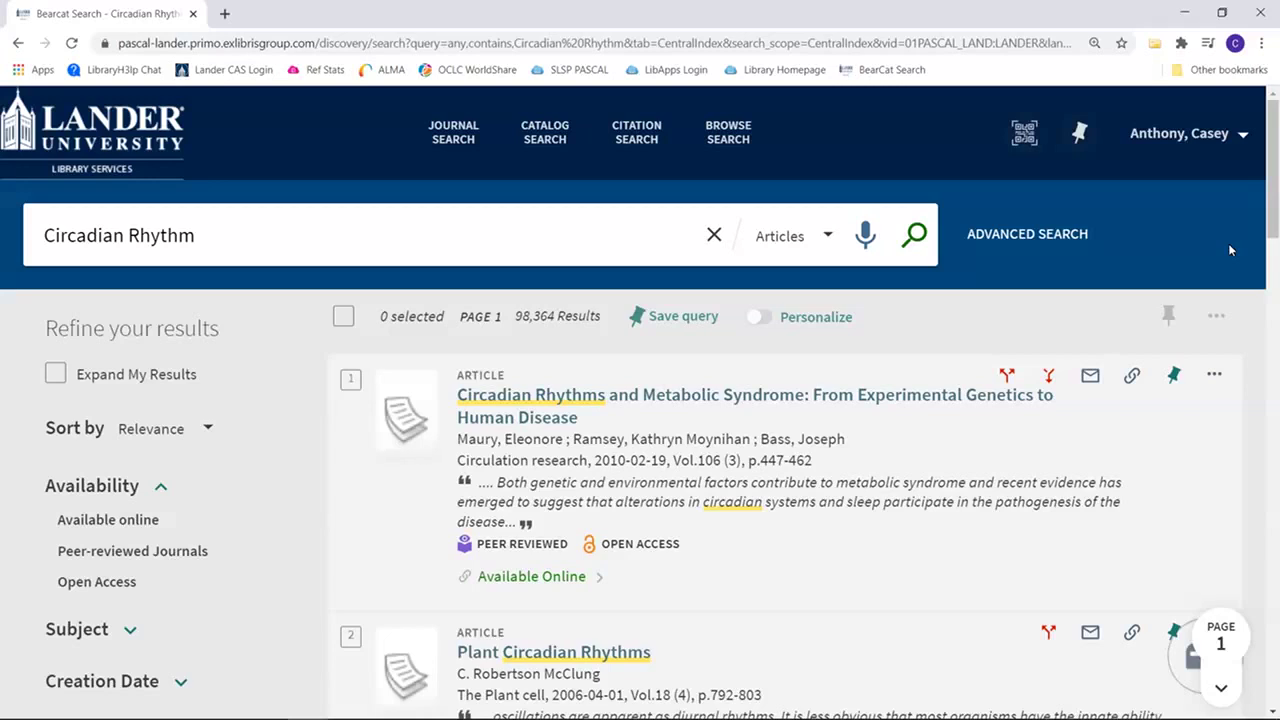
Open the article record "Circadian rhythms: Redox redux" from the search results and examine its full-text availability options.
scroll(1229, 249, "down", 5)
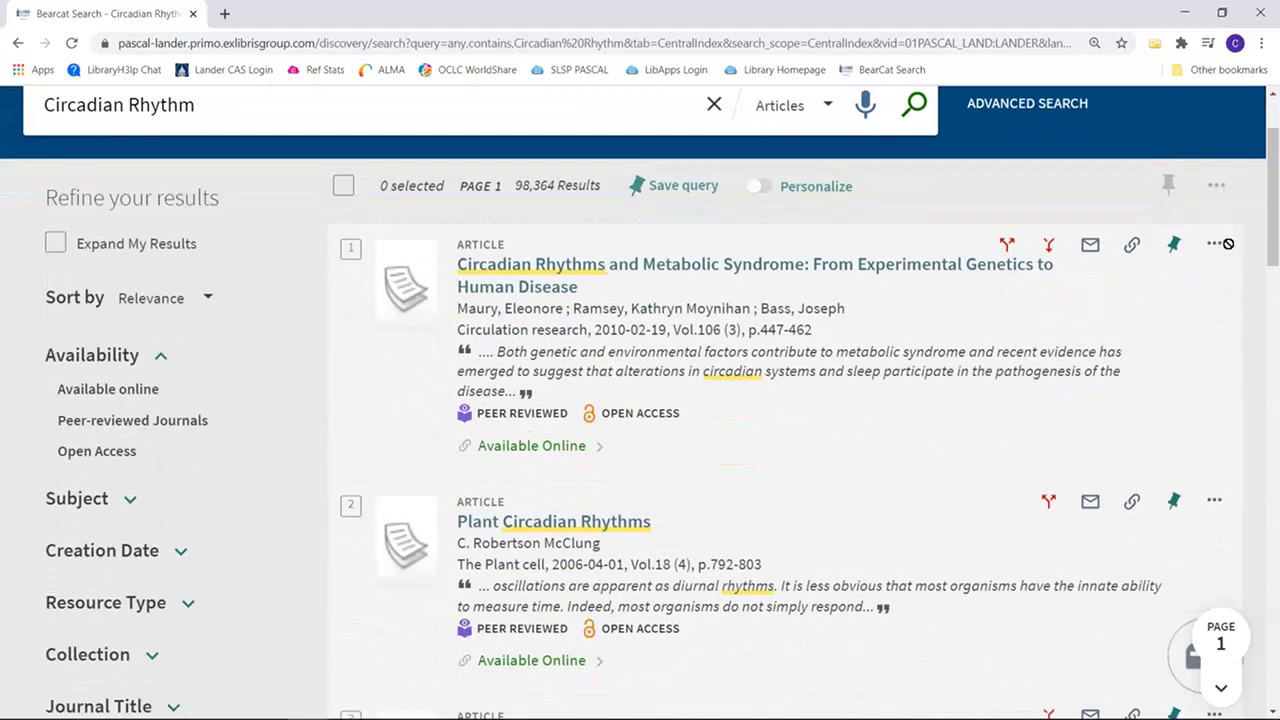
scroll(1231, 250, "down", 7)
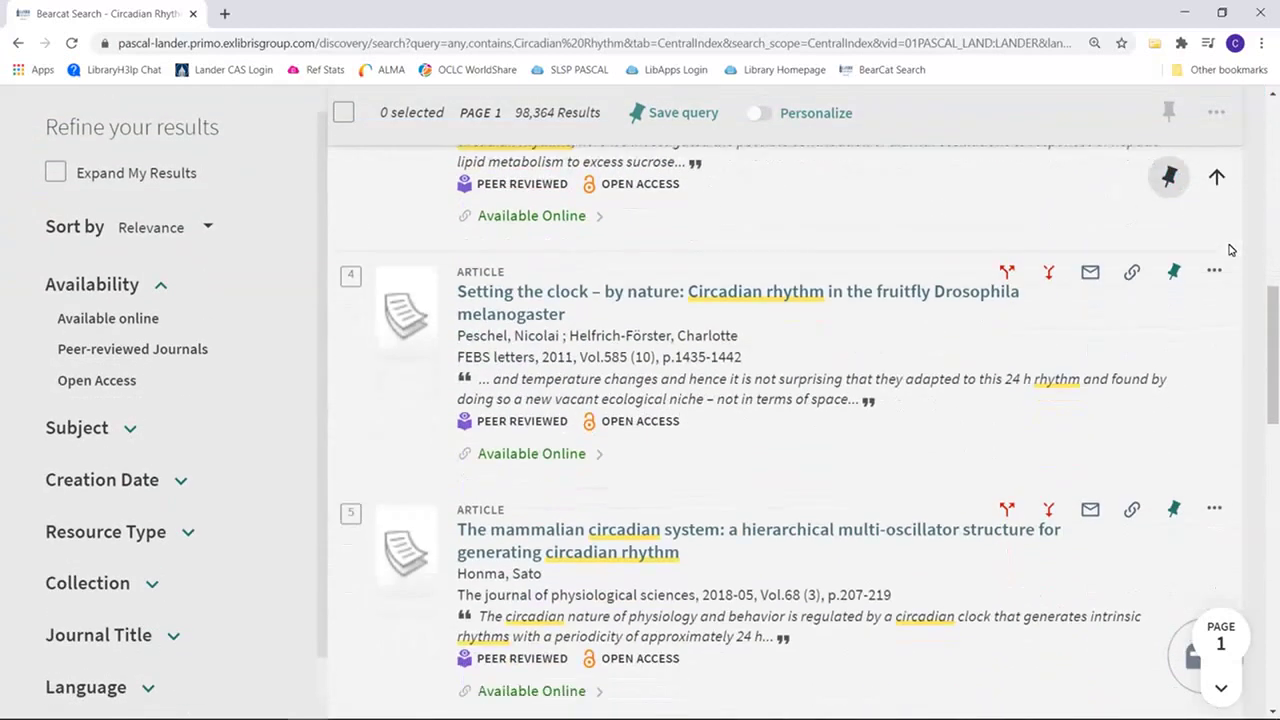
scroll(1231, 250, "down", 7)
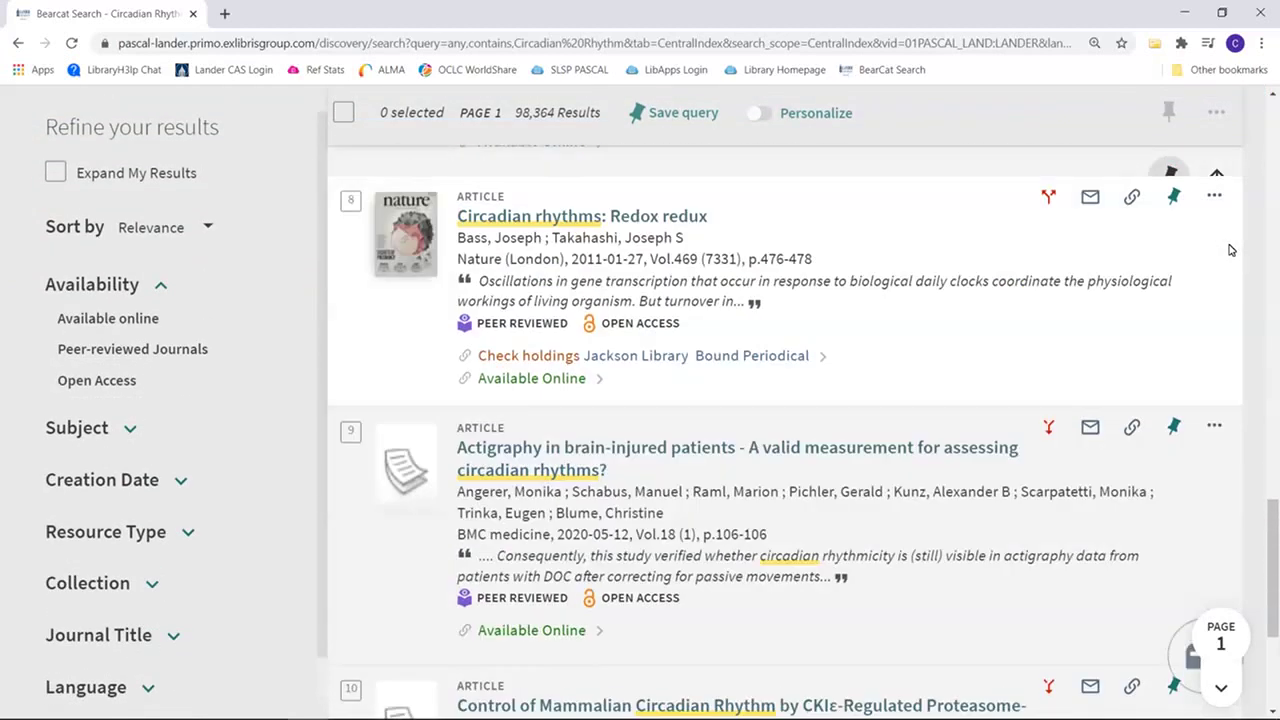
left_click(1103, 333)
scroll(945, 347, "down", 4)
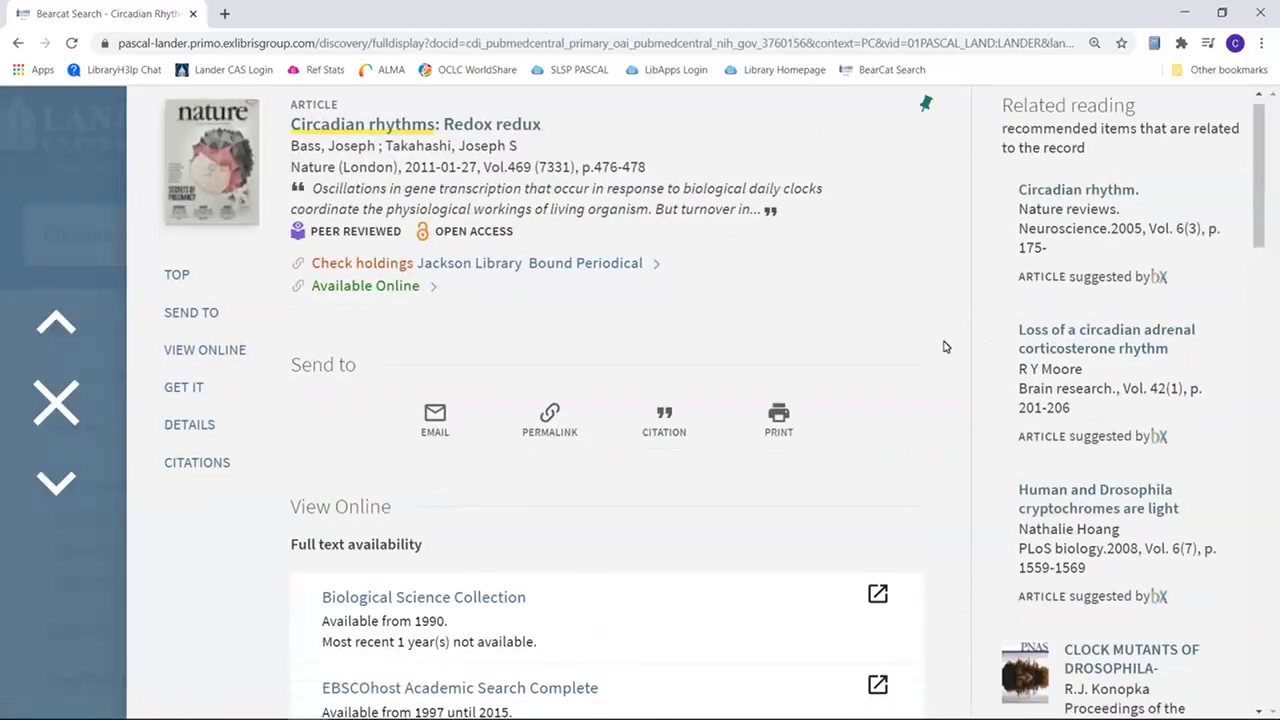
scroll(945, 347, "down", 1)
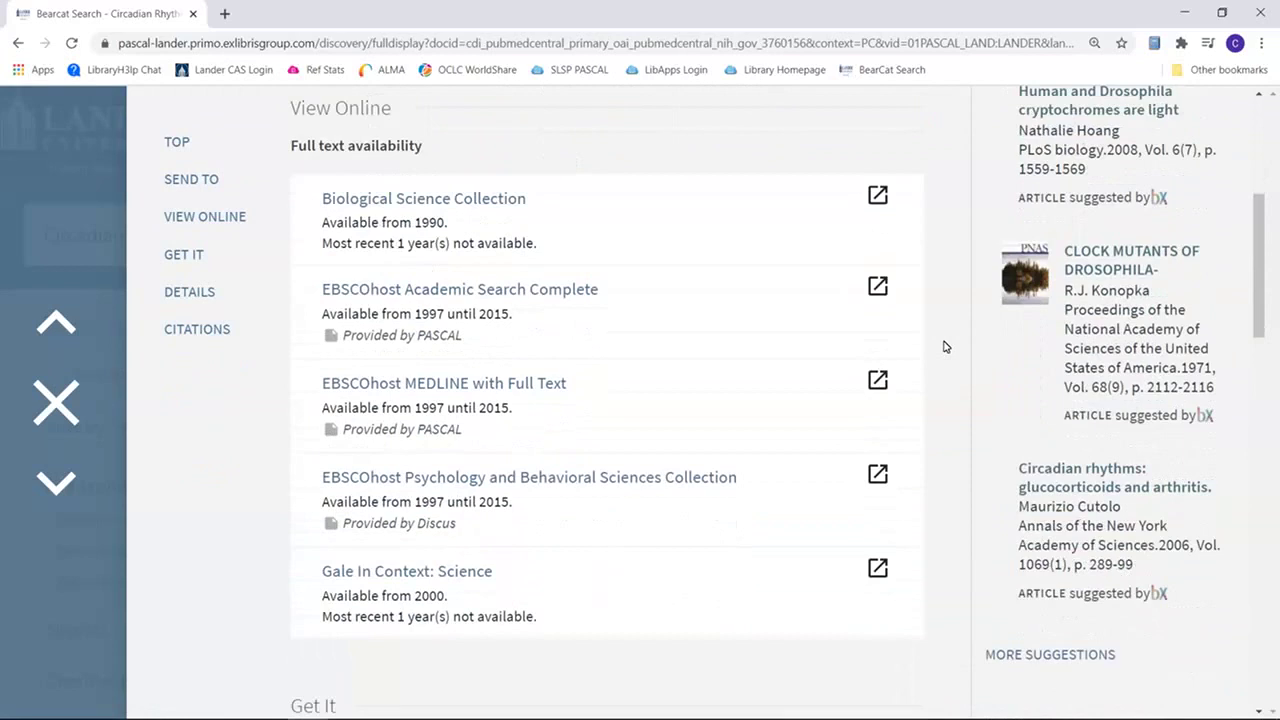
scroll(945, 347, "down", 1)
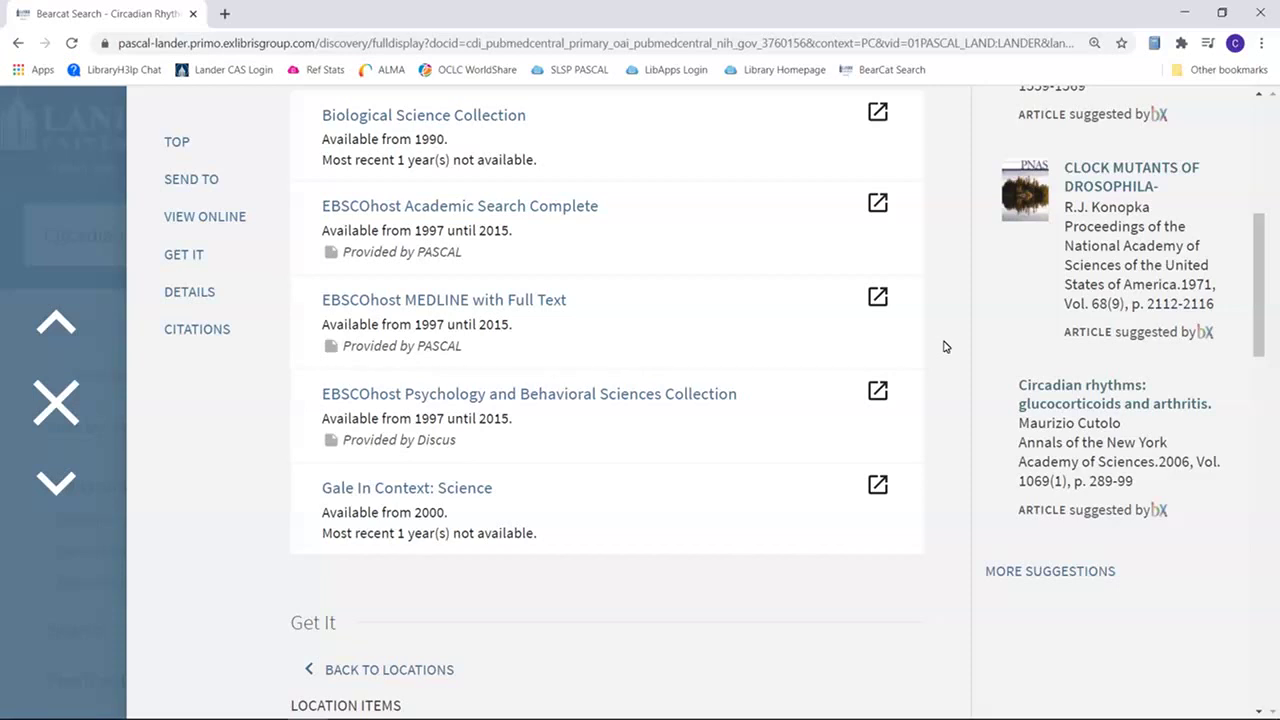
scroll(944, 346, "up", 1)
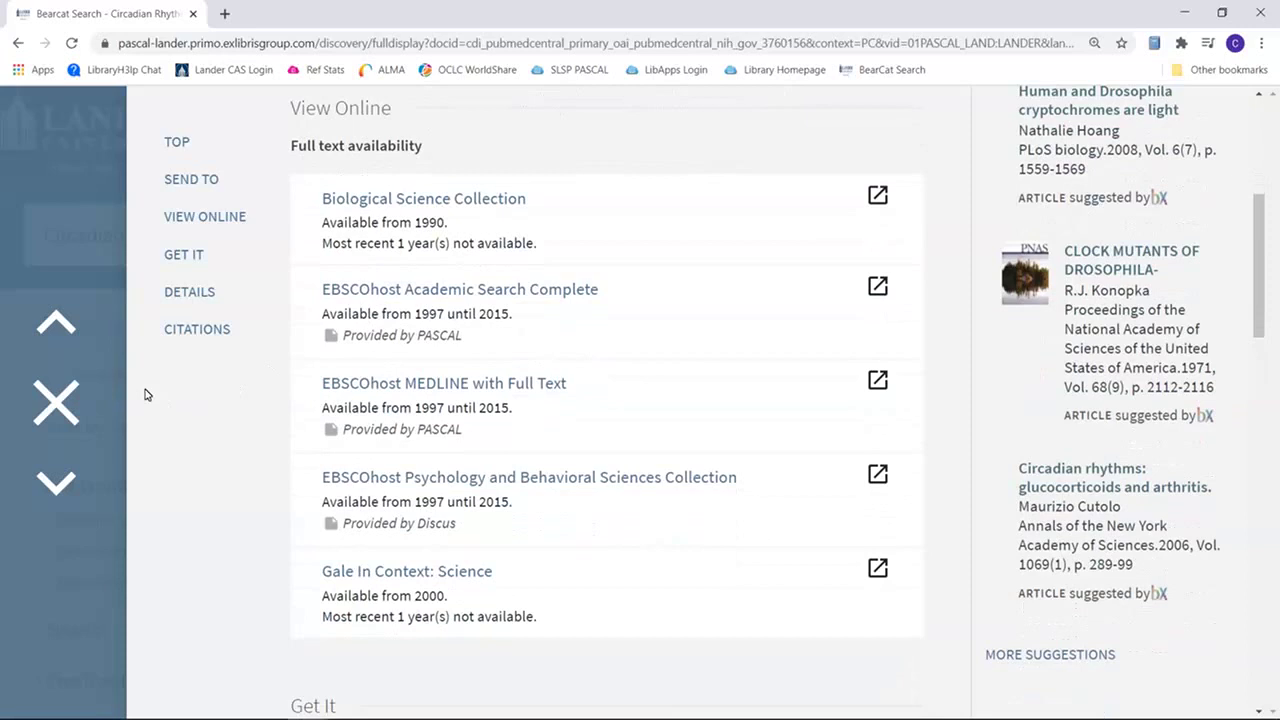
left_click(56, 403)
Rerun the Circadian Rhythm search in the Library Catalog and filter the results to books that are available online.
scroll(665, 273, "up", 15)
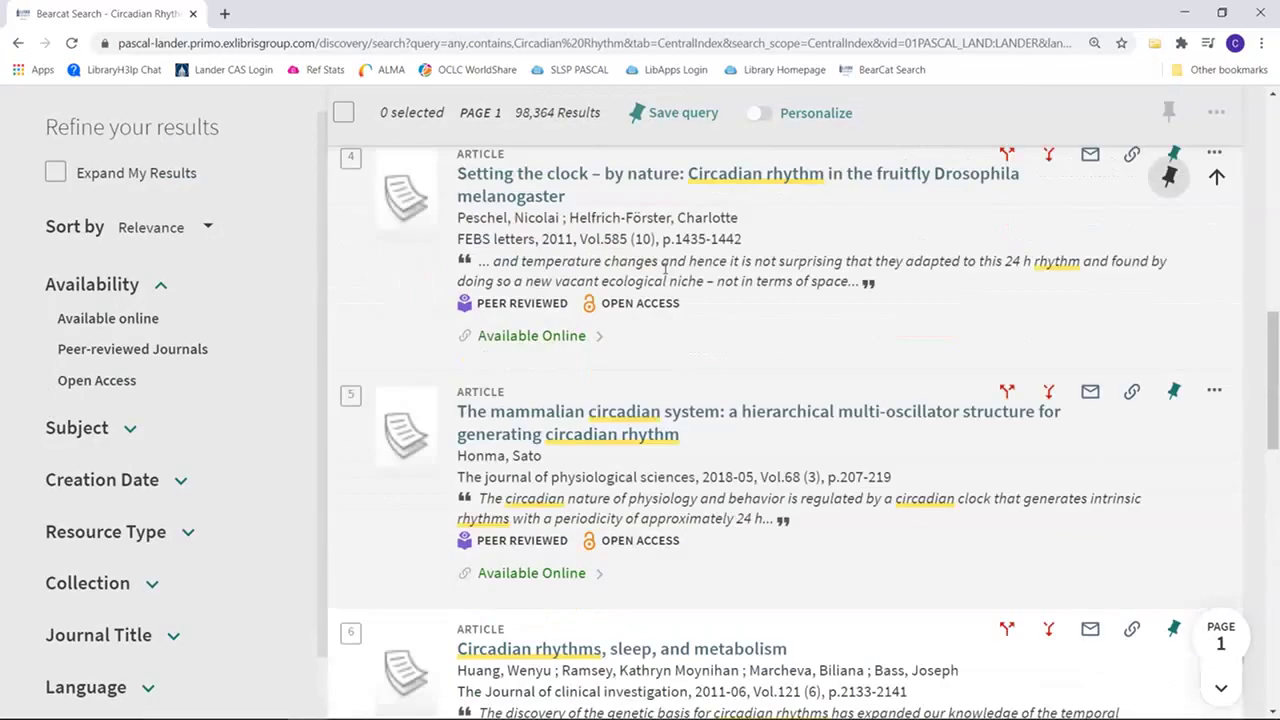
left_click(912, 236)
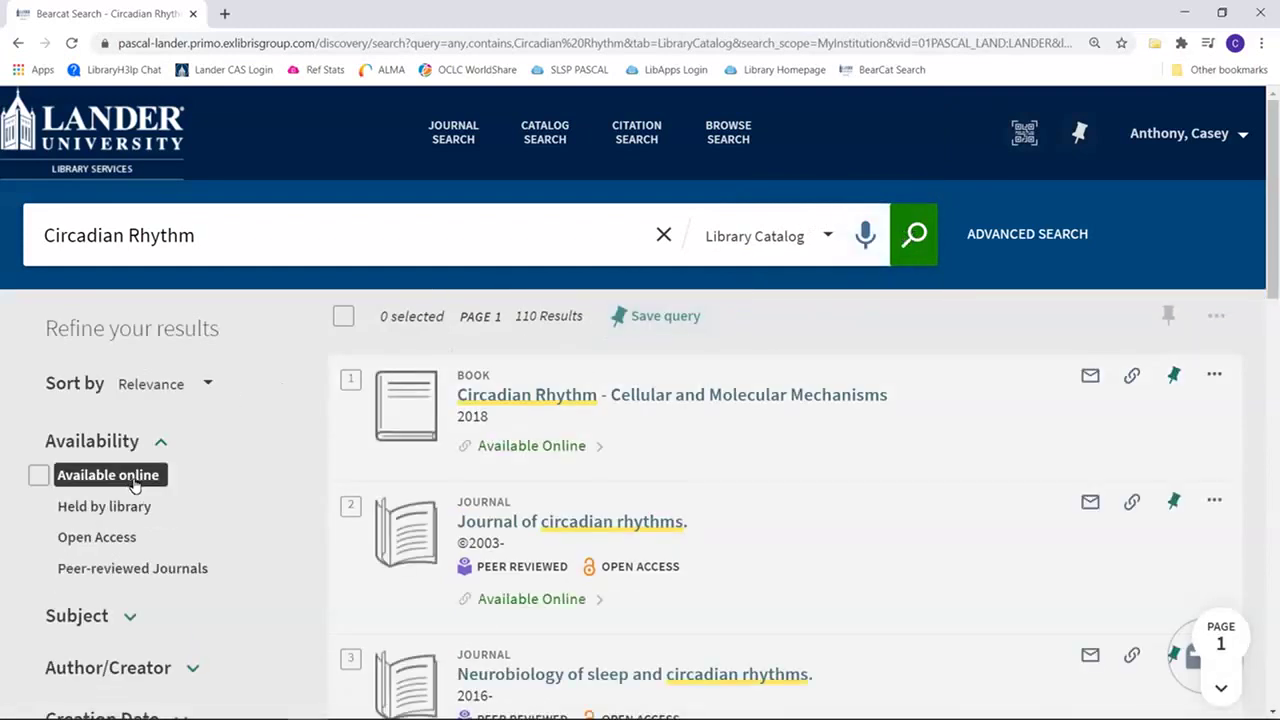
left_click(45, 478)
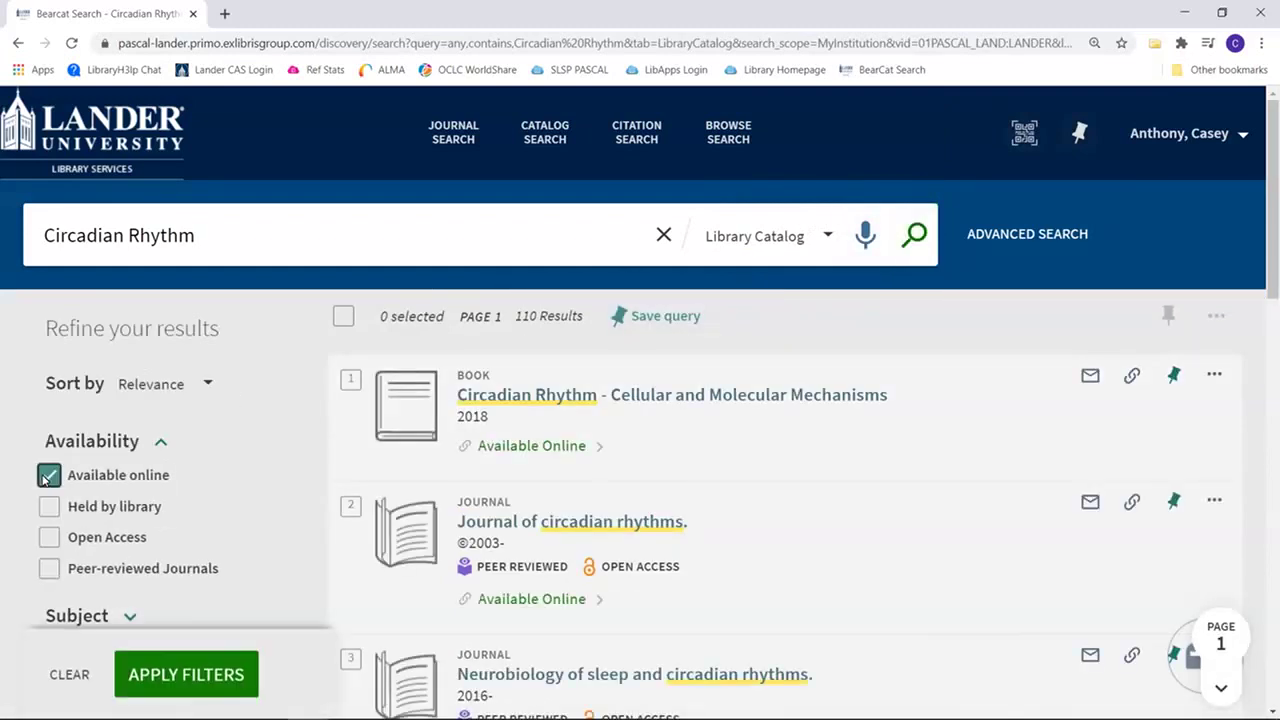
scroll(166, 486, "down", 4)
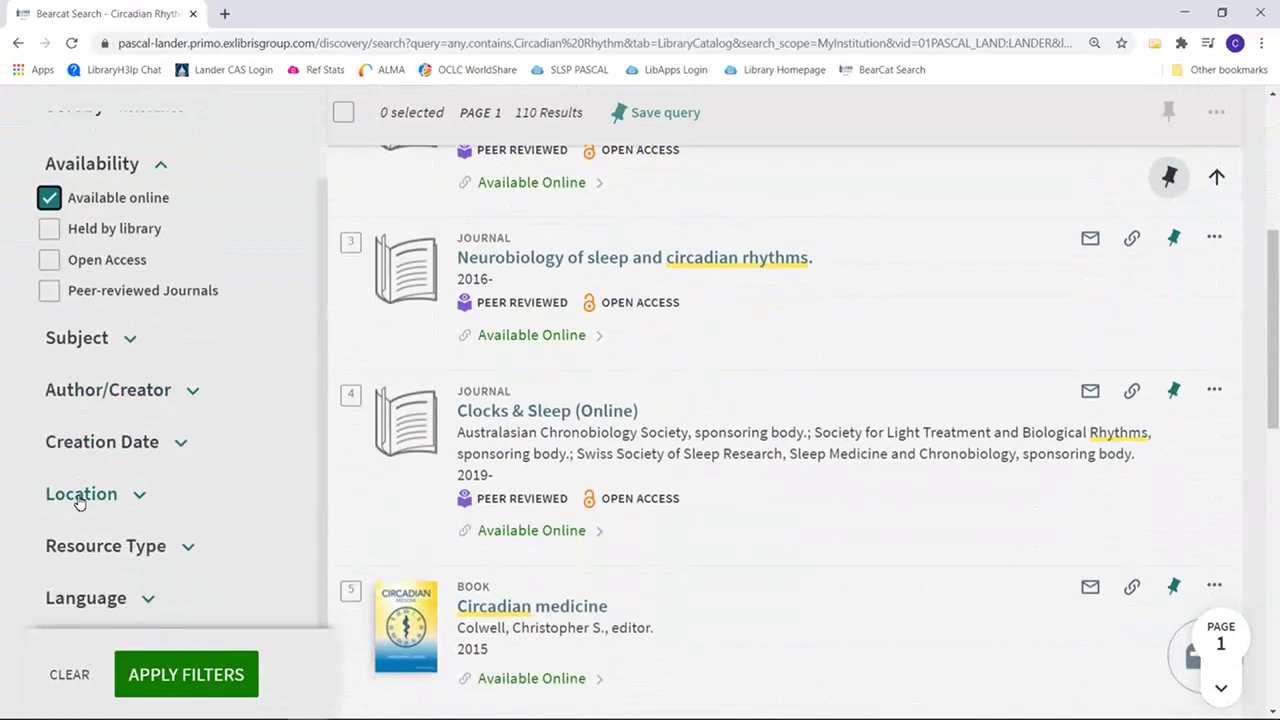
left_click(56, 545)
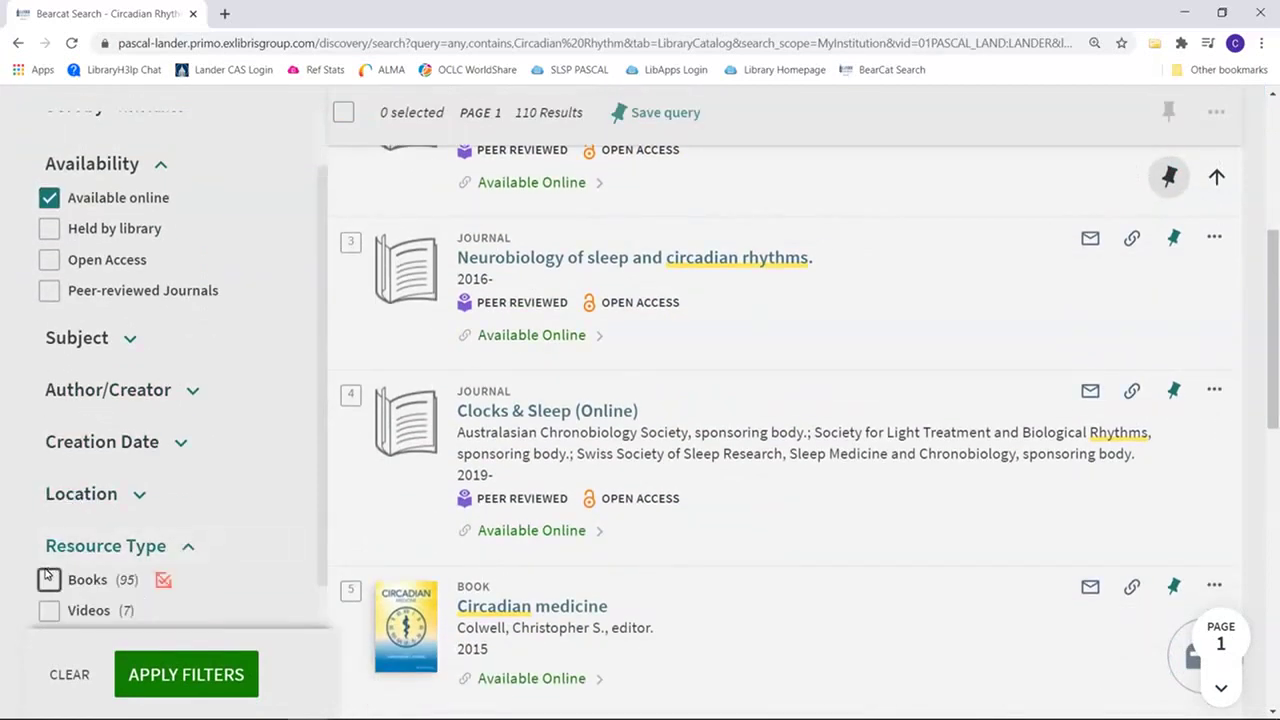
left_click(49, 579)
left_click(185, 675)
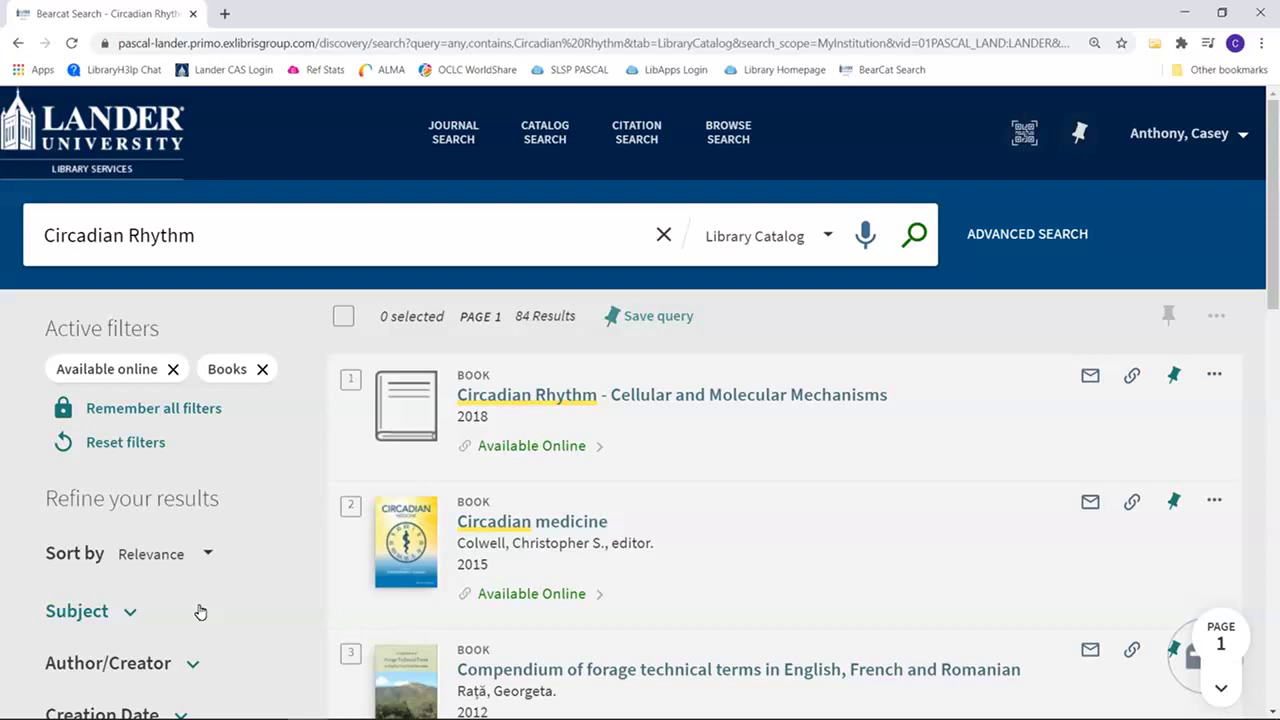
Go to the library homepage and open the full A-Z database list.
left_click(86, 166)
scroll(586, 417, "down", 5)
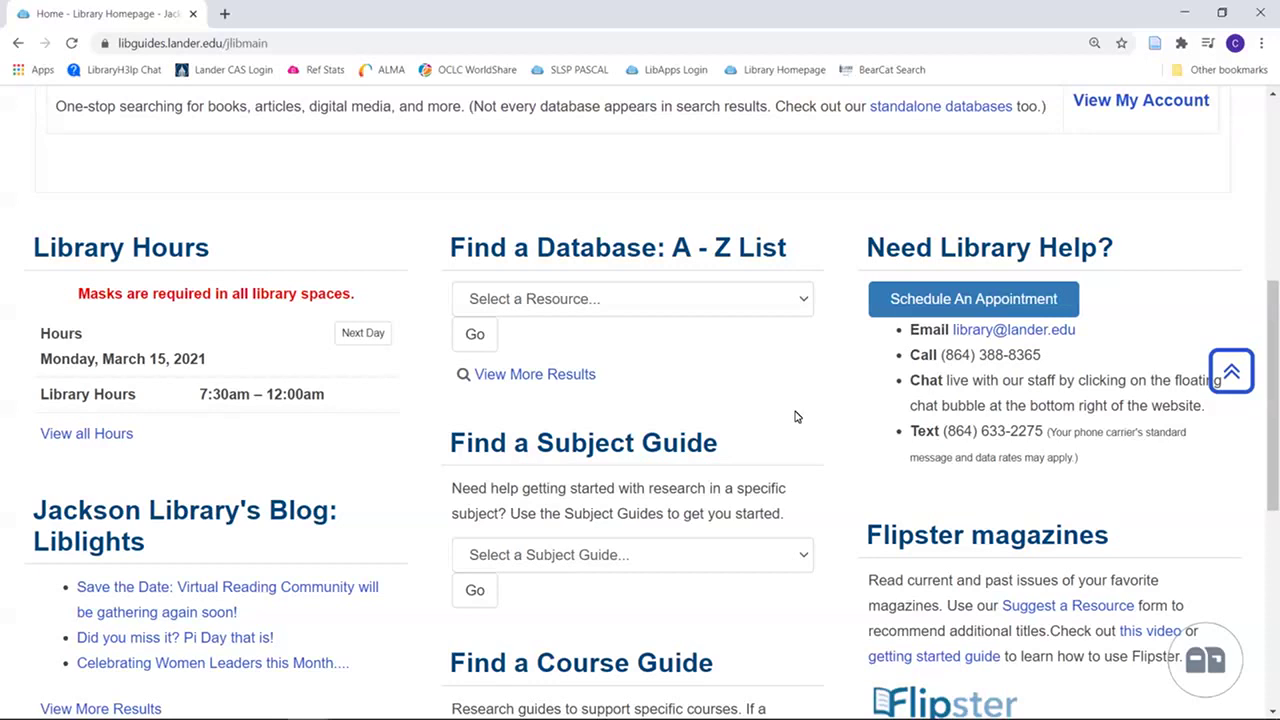
left_click(568, 378)
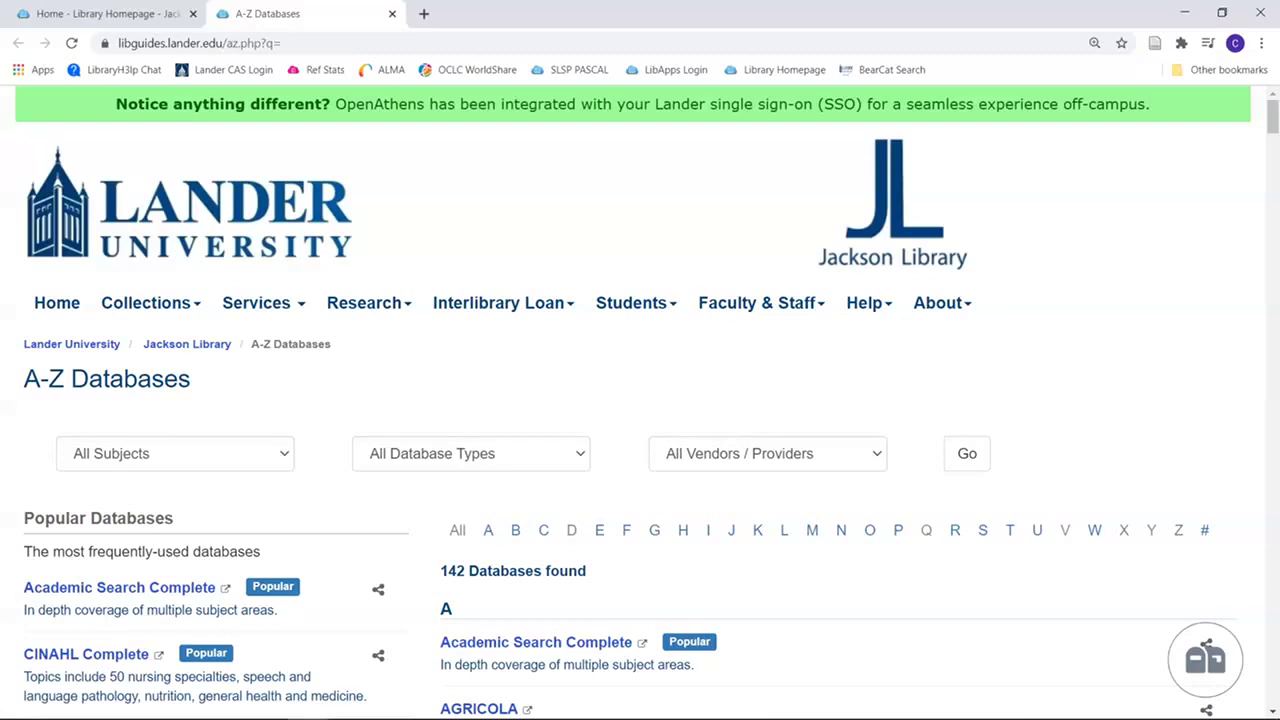
Review the vendor and provider filter options, and open Academic Search Complete from the A-Z database list.
left_click(877, 456)
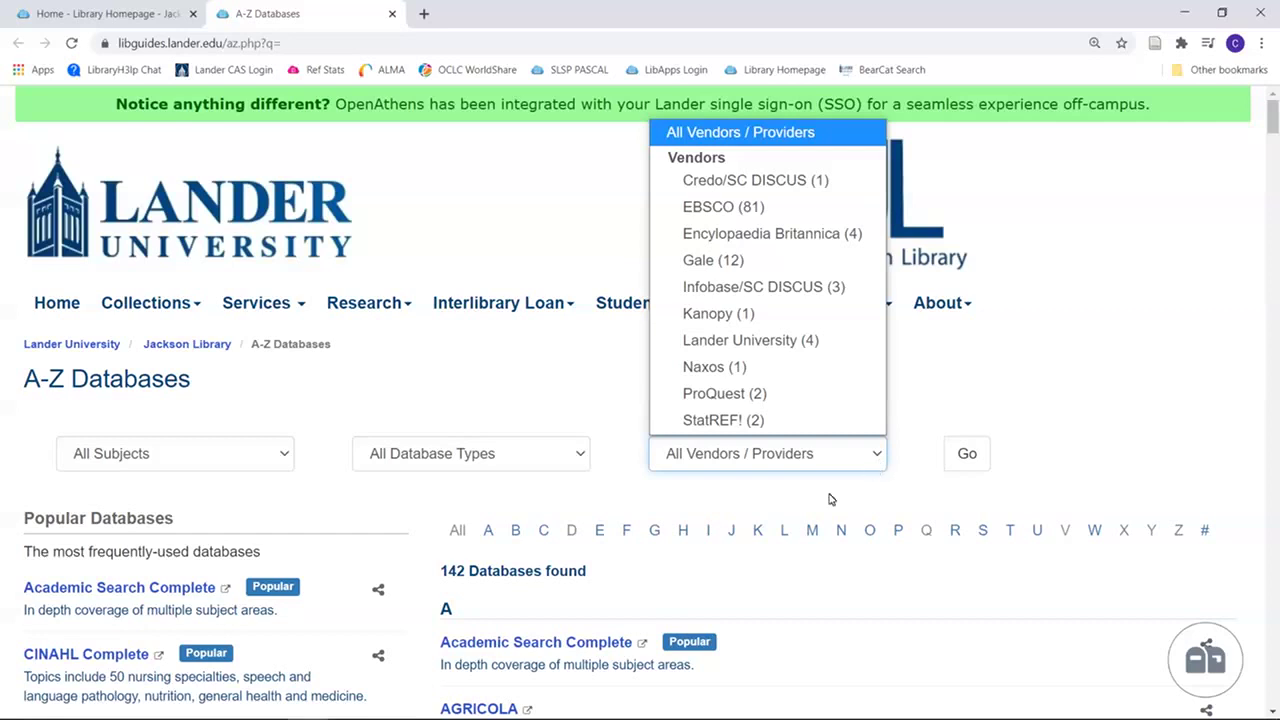
left_click(723, 560)
scroll(705, 550, "down", 2)
scroll(690, 540, "down", 1)
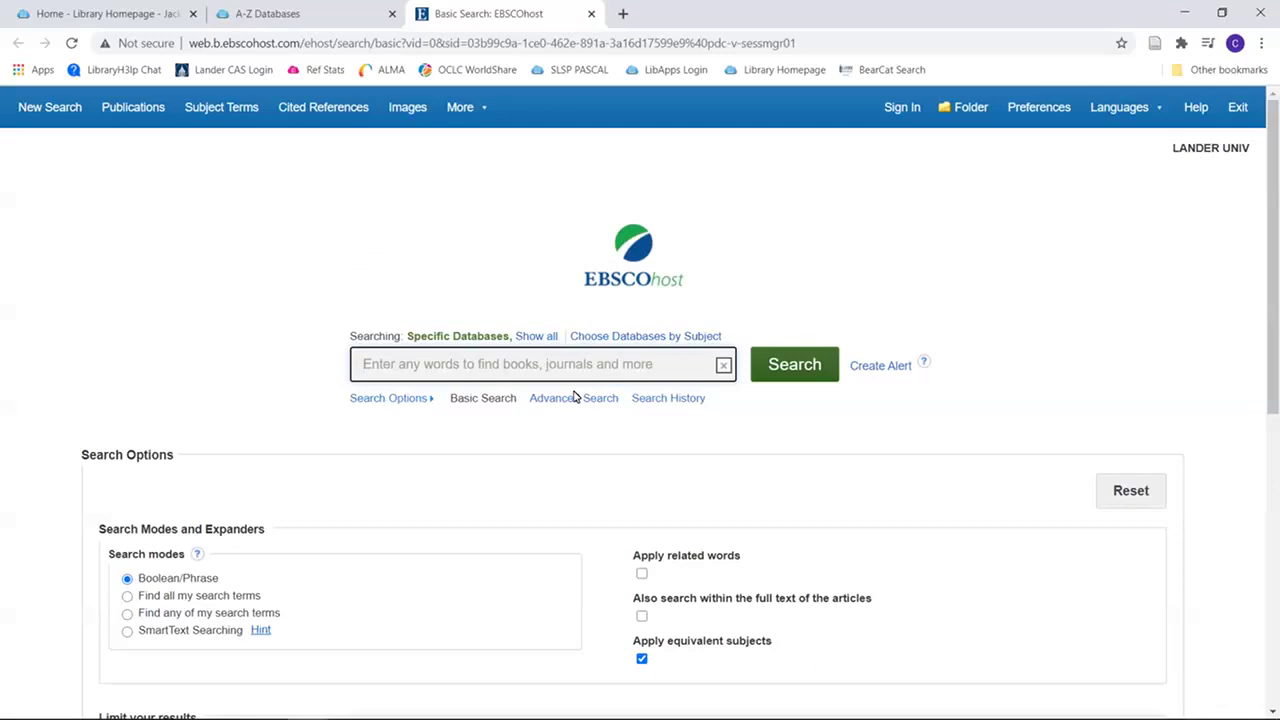
Choose the Health Sciences and Psychology/Sociology database subjects for the EBSCOhost search and show all the included databases.
left_click(583, 338)
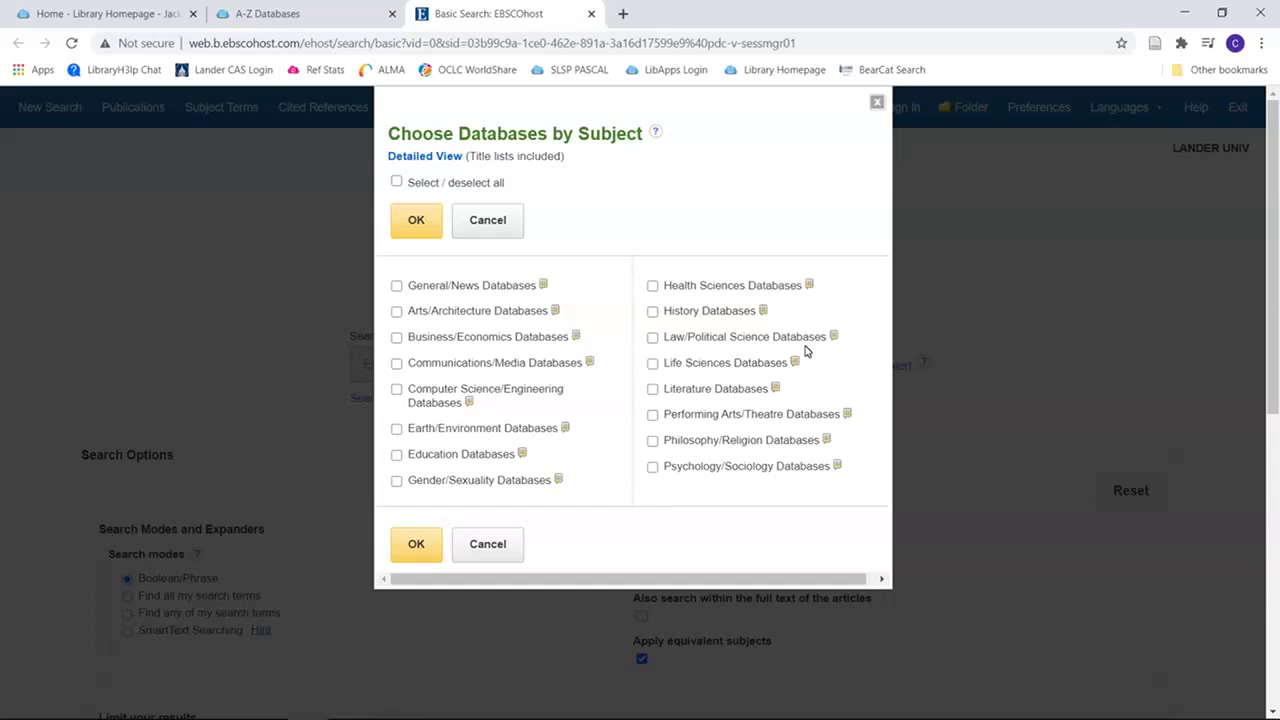
left_click(652, 287)
left_click(652, 469)
mouse_move(837, 466)
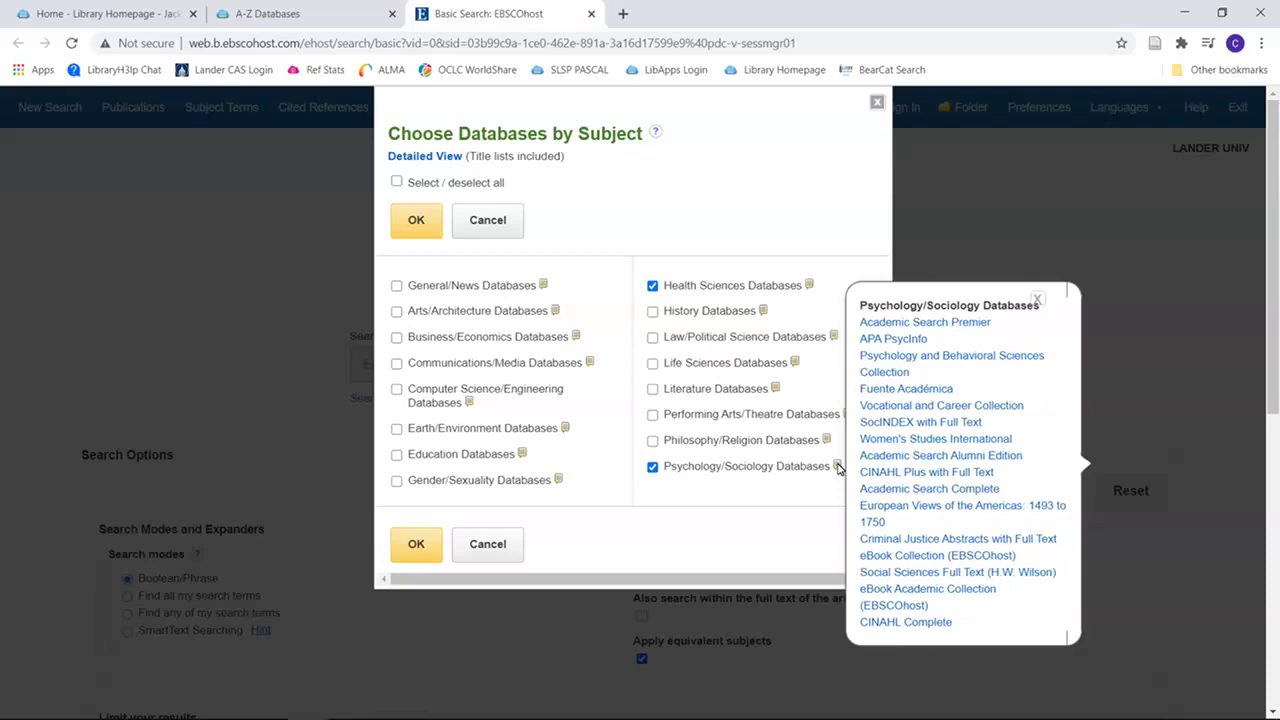
left_click(416, 543)
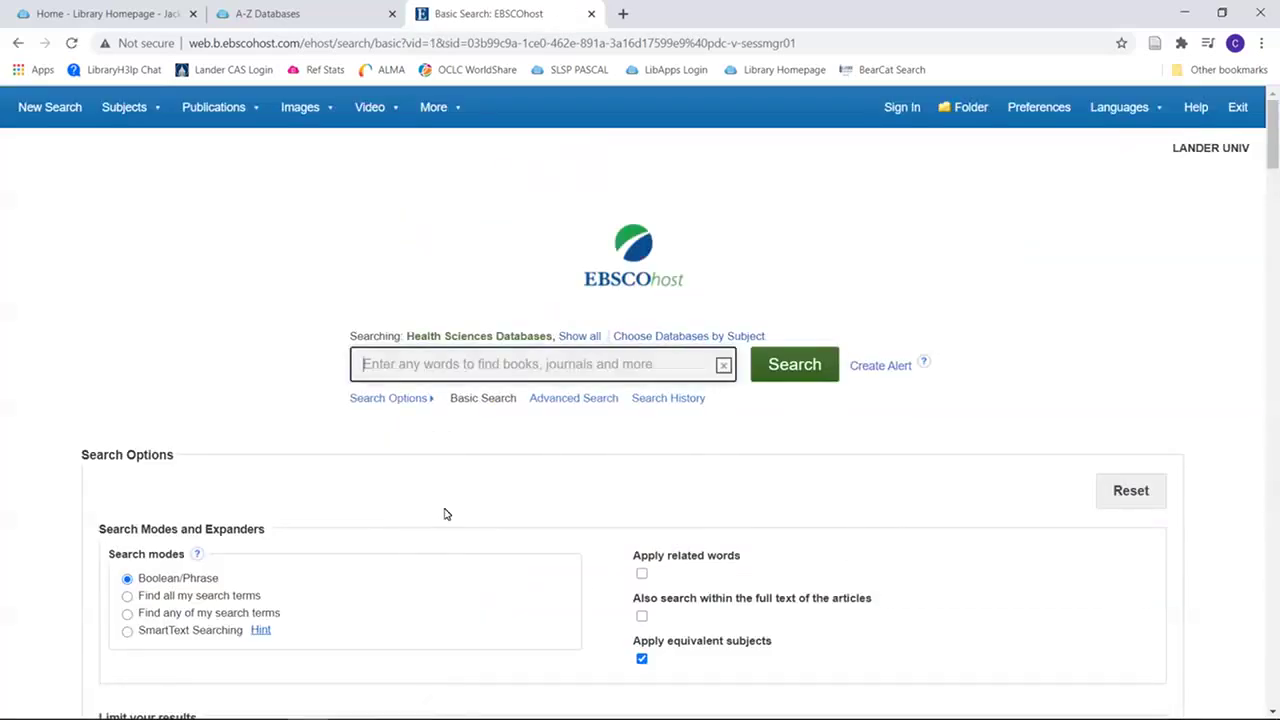
left_click(587, 337)
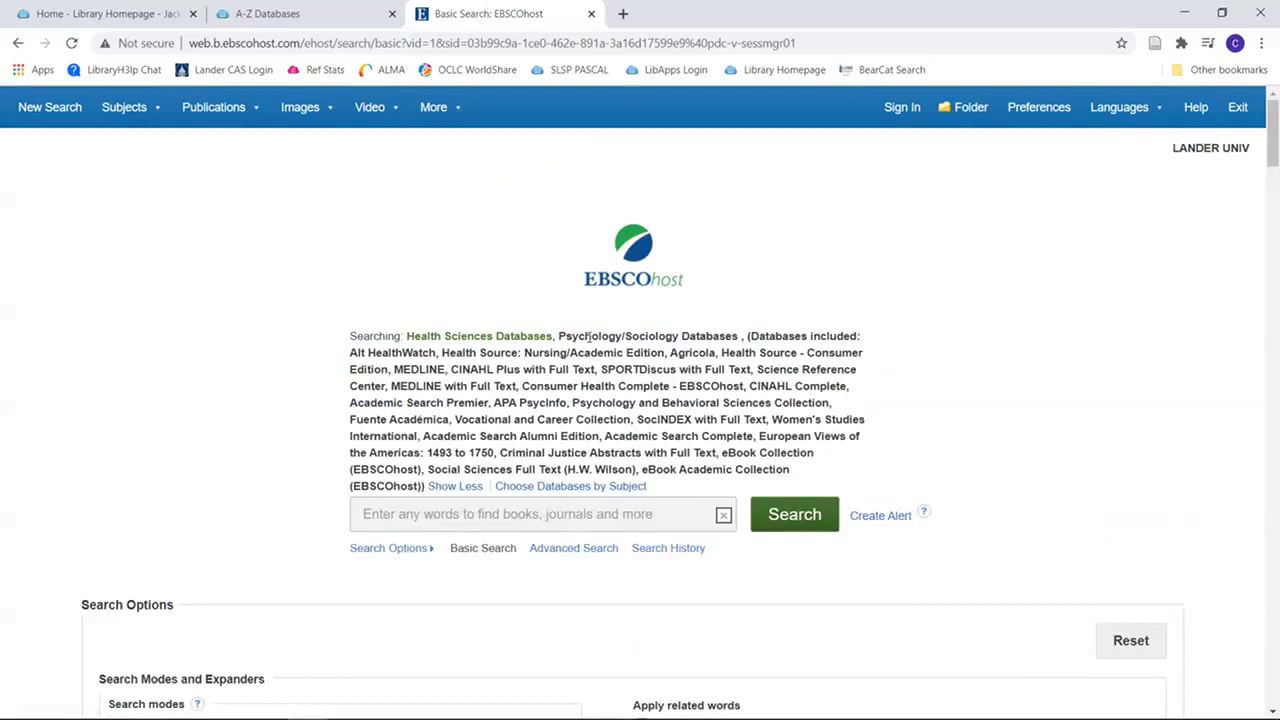
Close EBSCOhost and open Gale PowerSearch from the databases listed under G.
left_click(592, 14)
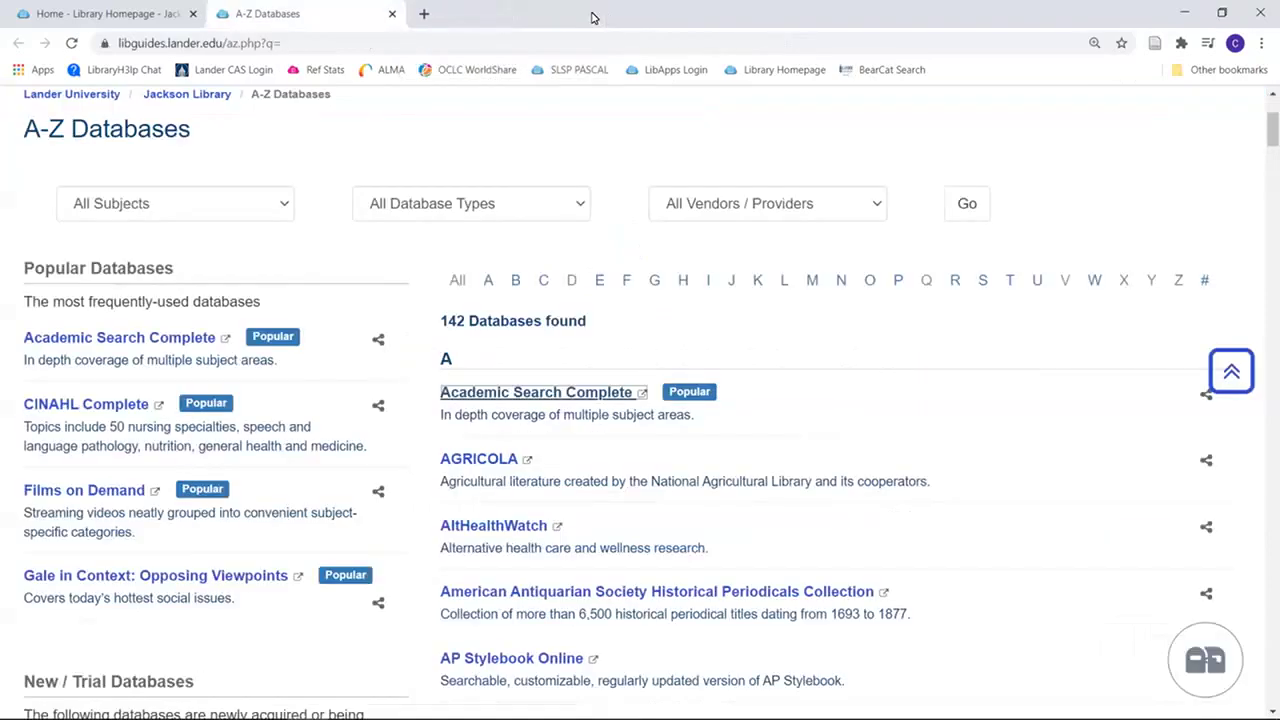
left_click(654, 281)
scroll(658, 287, "down", 6)
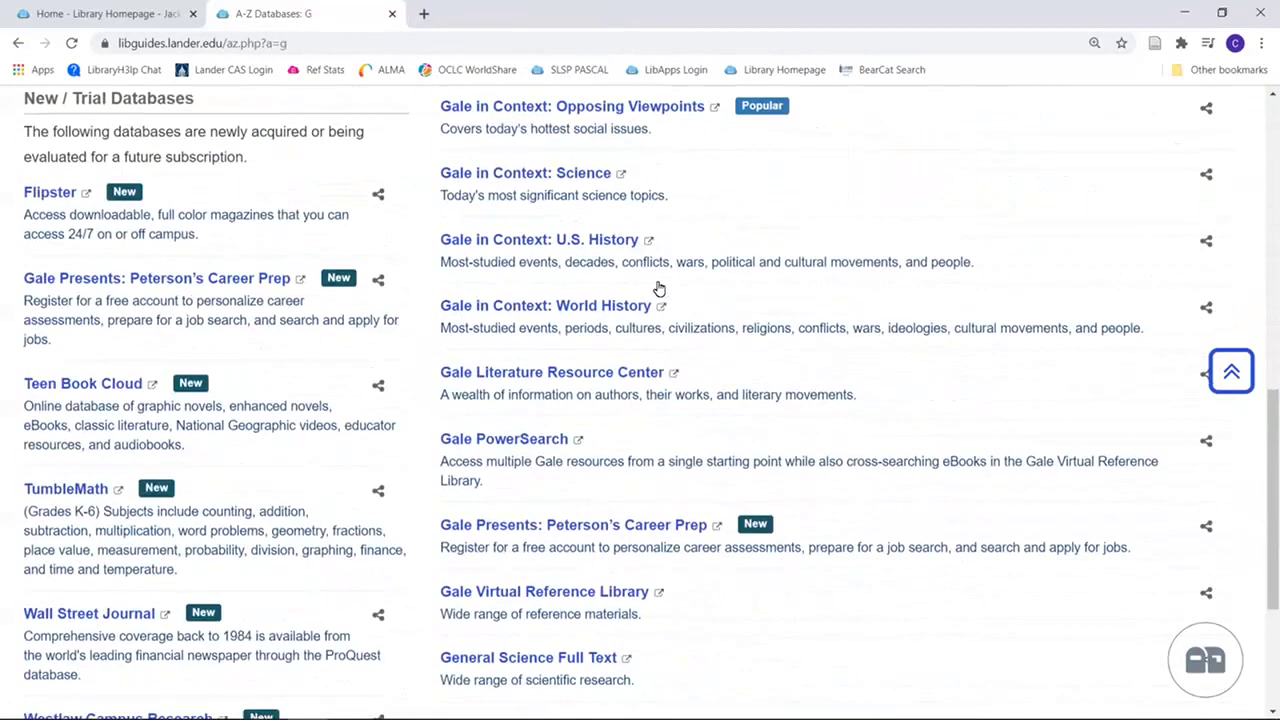
scroll(656, 287, "down", 3)
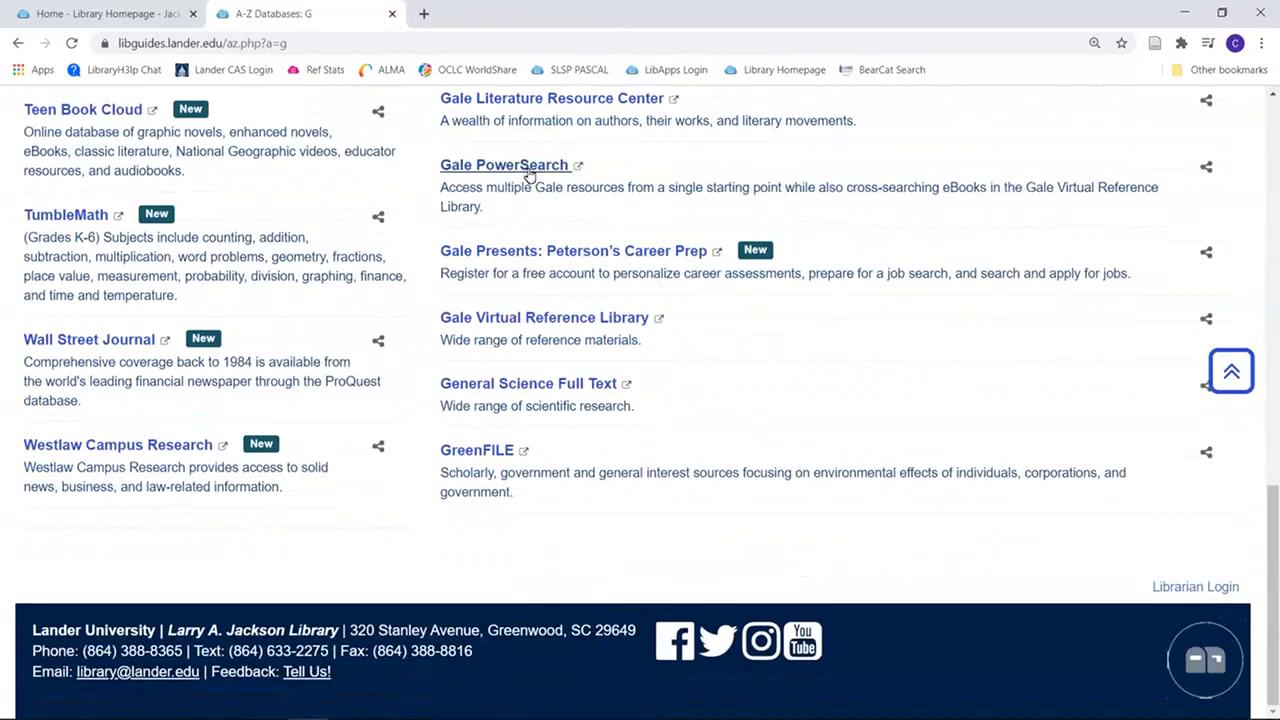
left_click(529, 170)
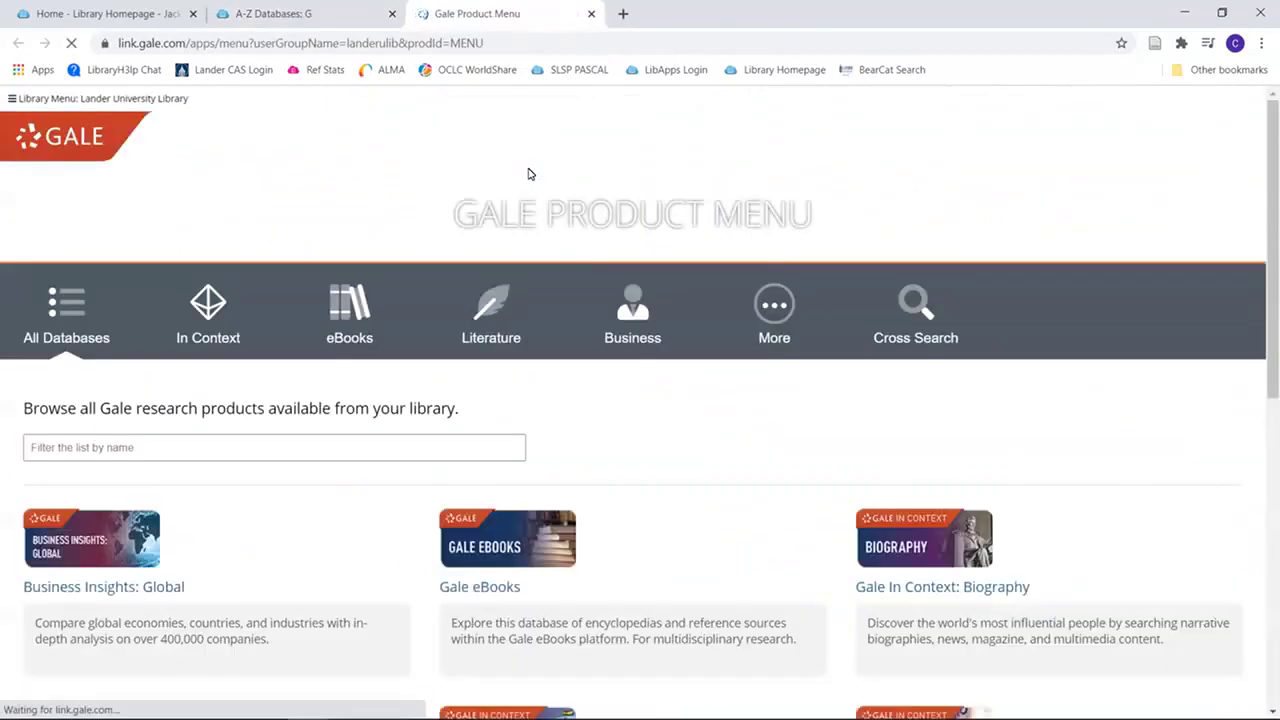
Open Gale Power Search from the Cross Search options and search all its resources for Circadian Rhythm.
left_click(916, 310)
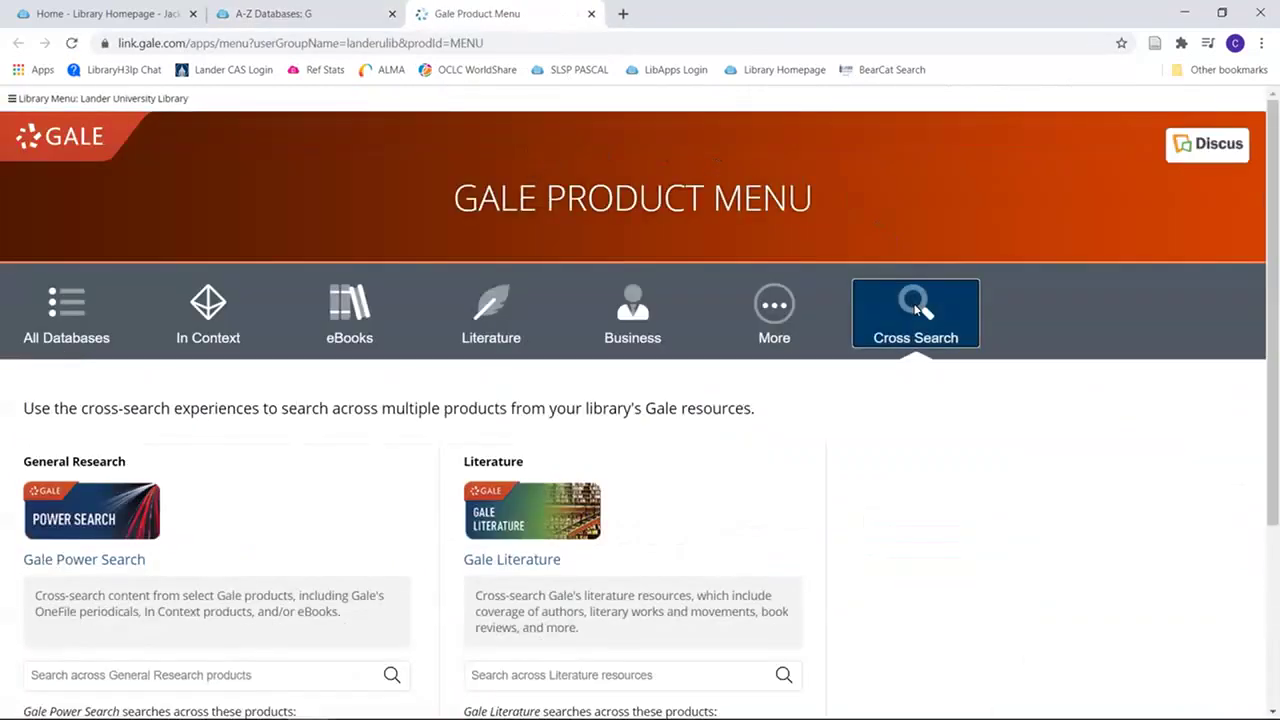
scroll(914, 309, "down", 3)
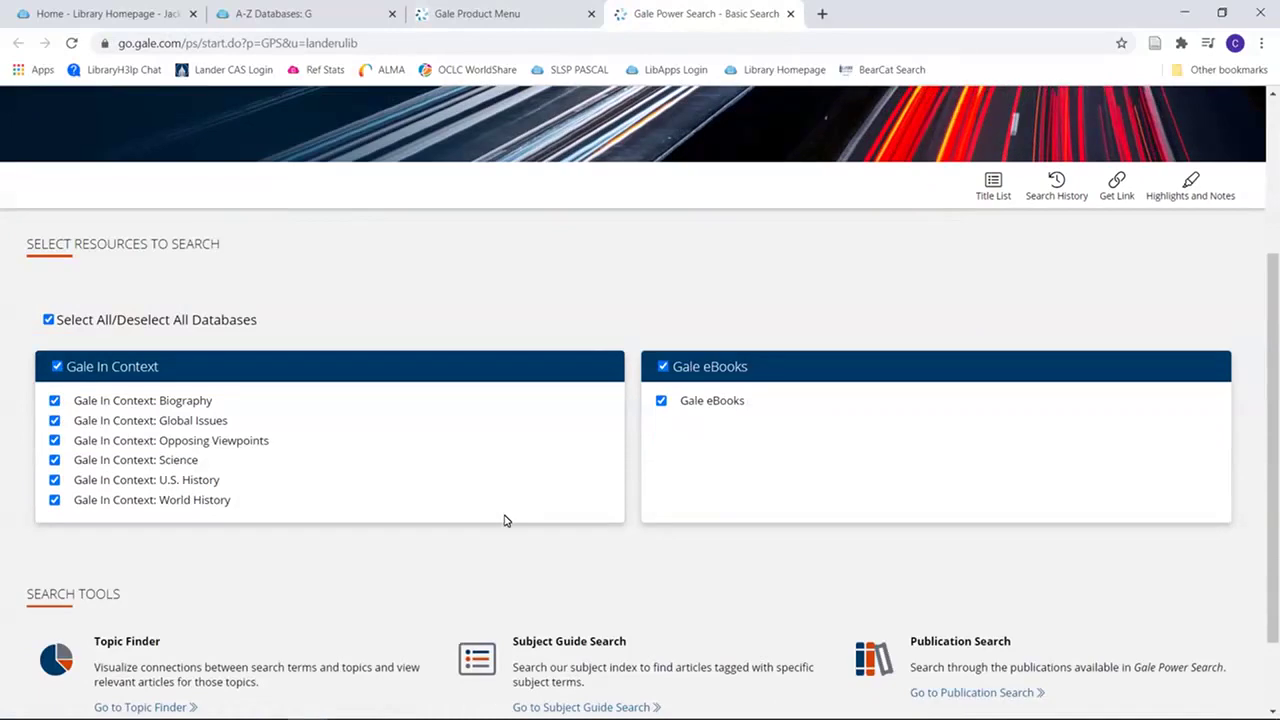
scroll(504, 520, "up", 2)
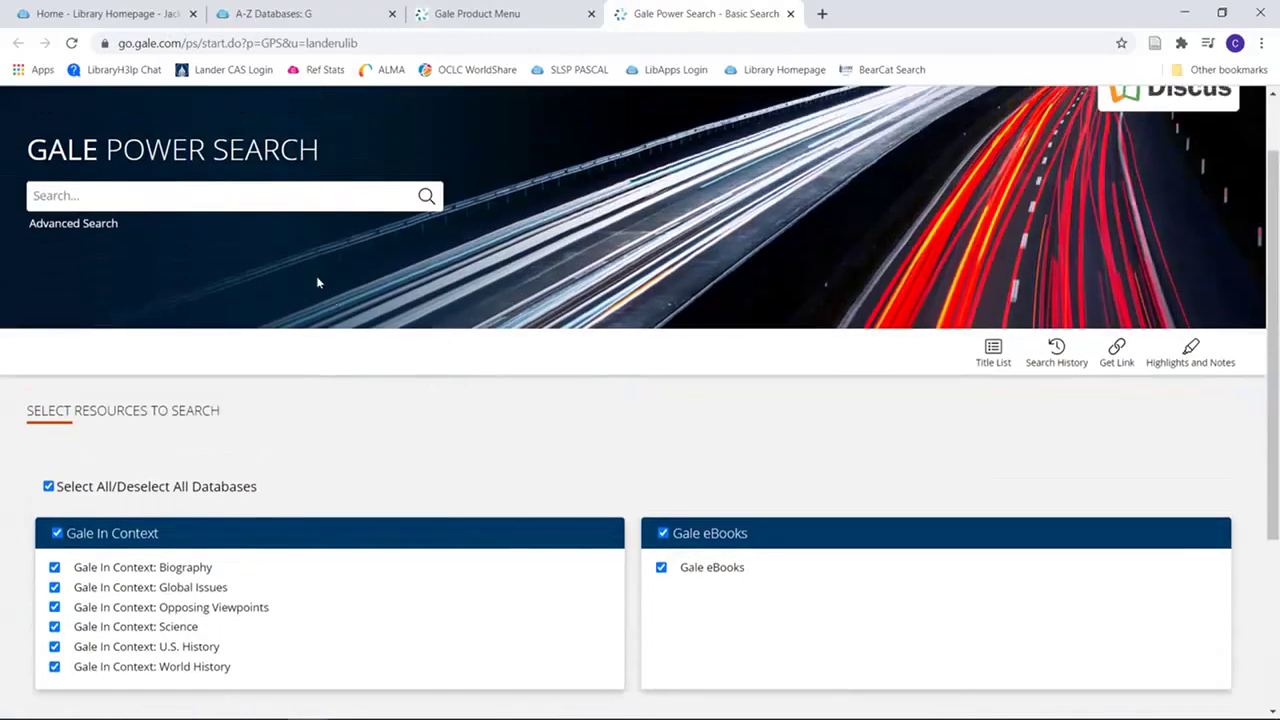
left_click(336, 195)
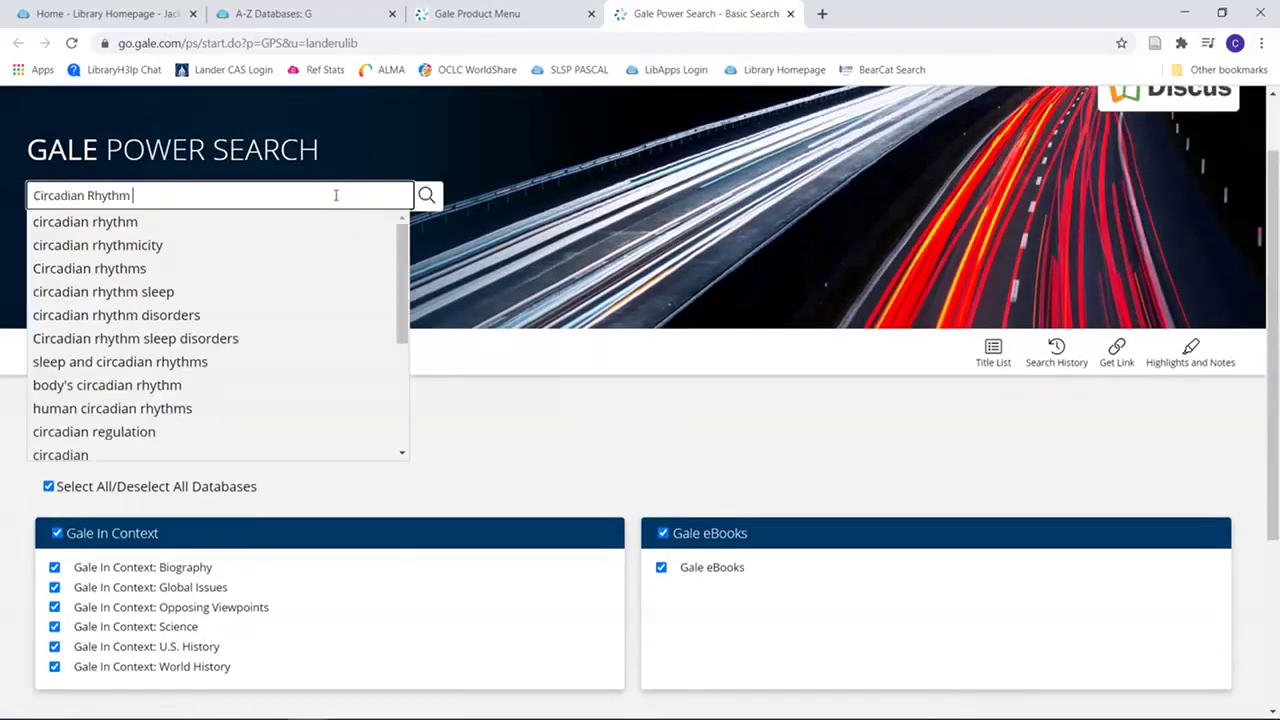
key("Return")
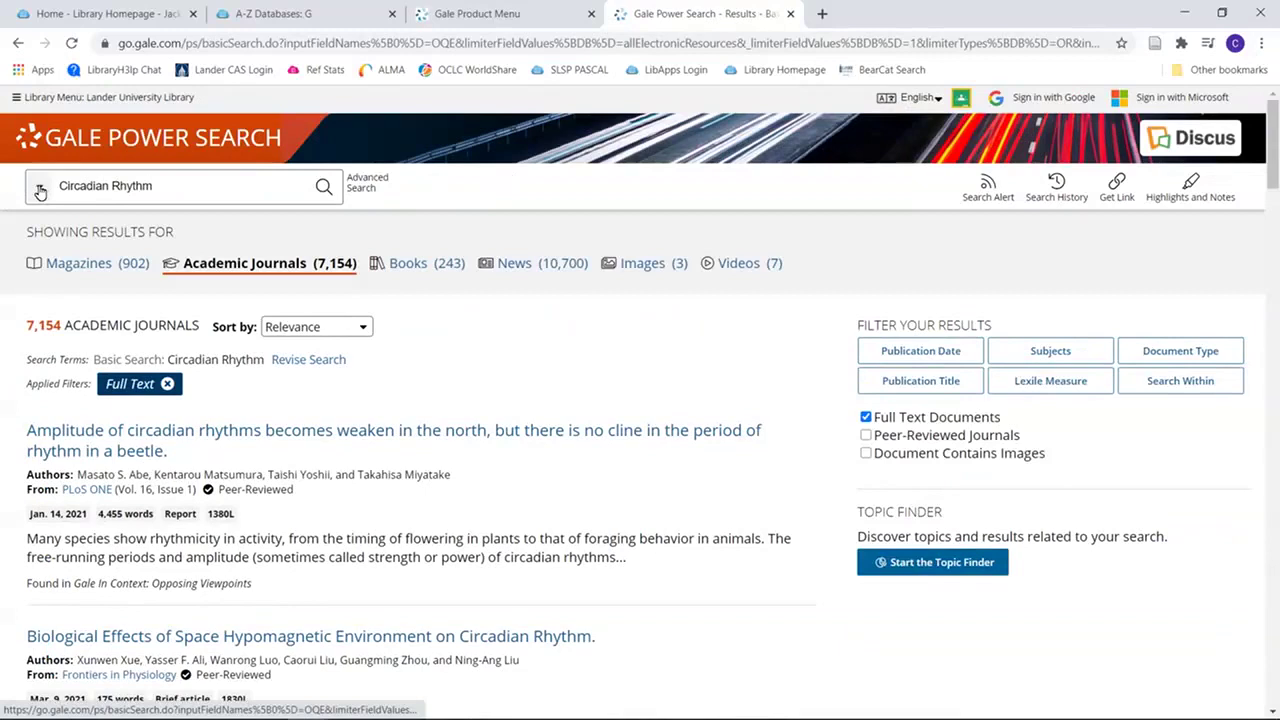
Review the product categories included in the search and return to the Cross Search options of the Gale Product Menu.
left_click(39, 187)
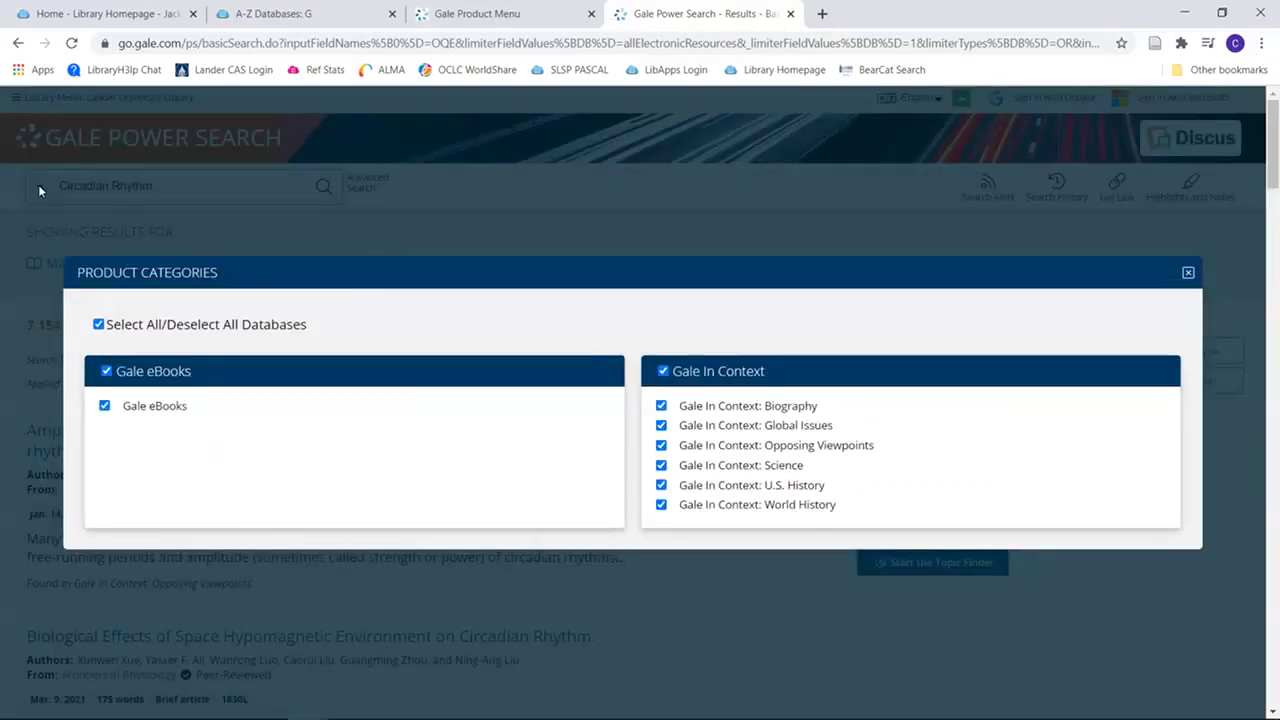
left_click(1188, 273)
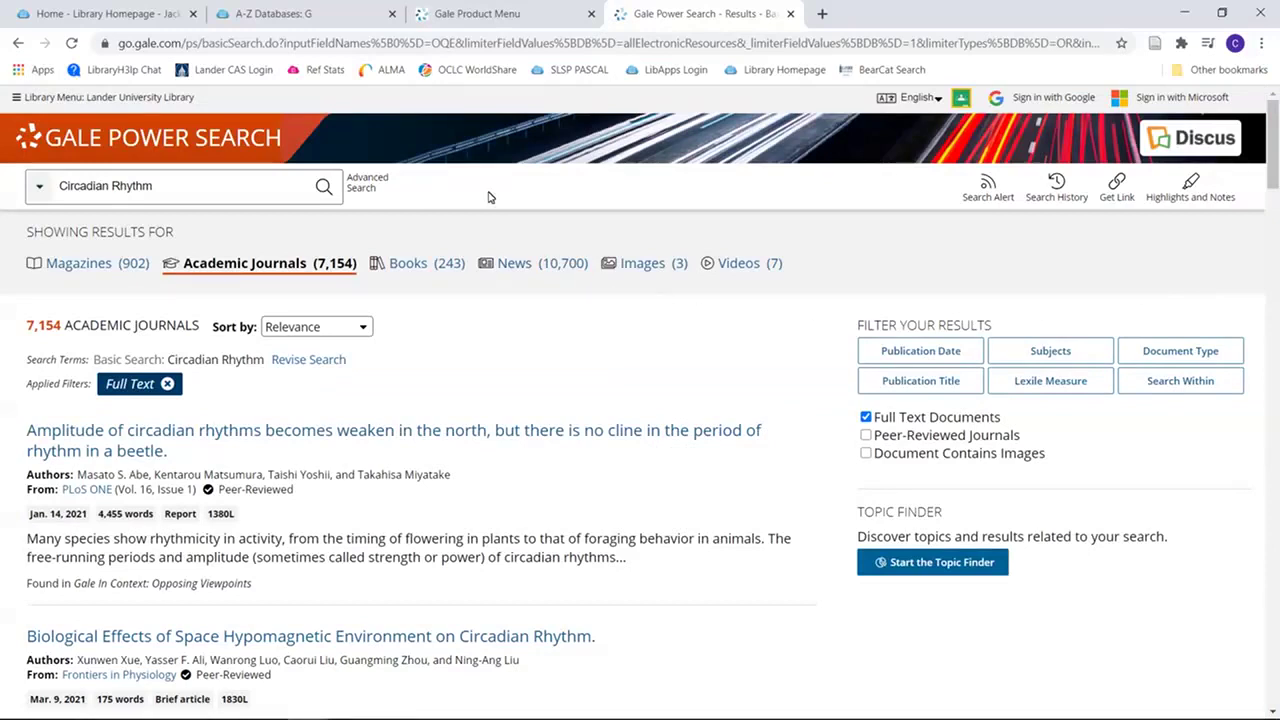
left_click(16, 98)
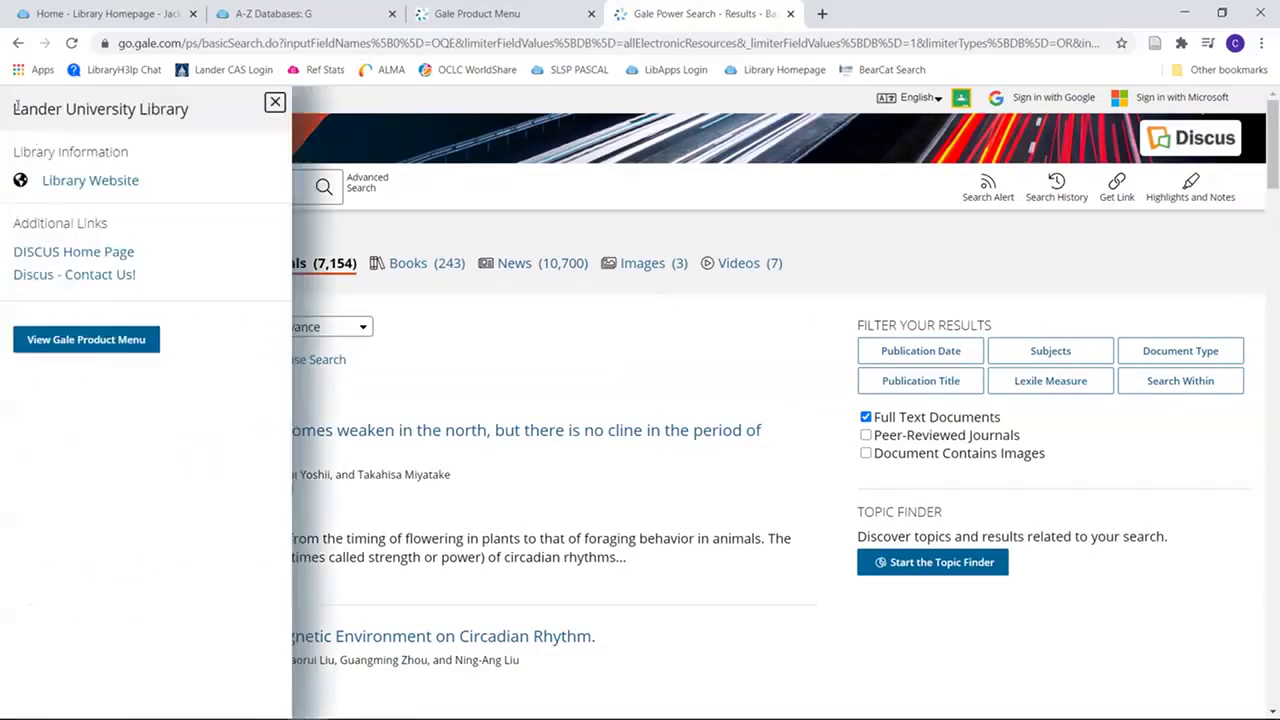
left_click(100, 342)
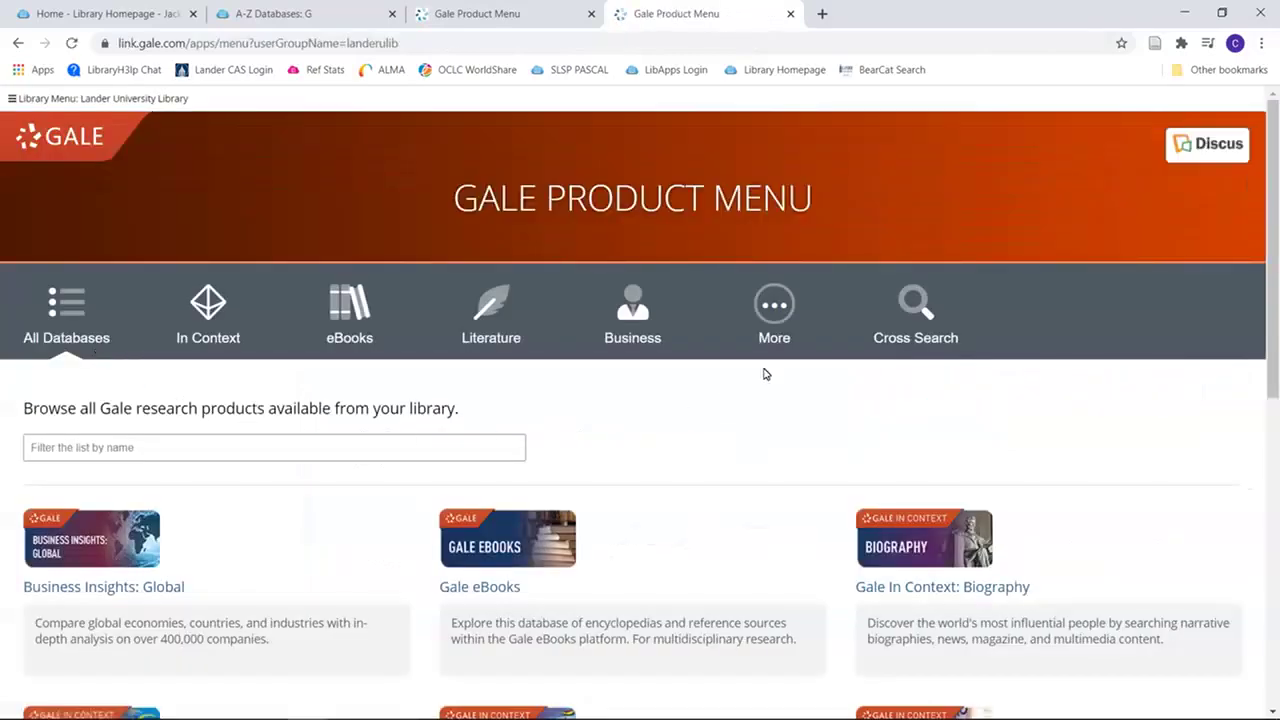
left_click(911, 316)
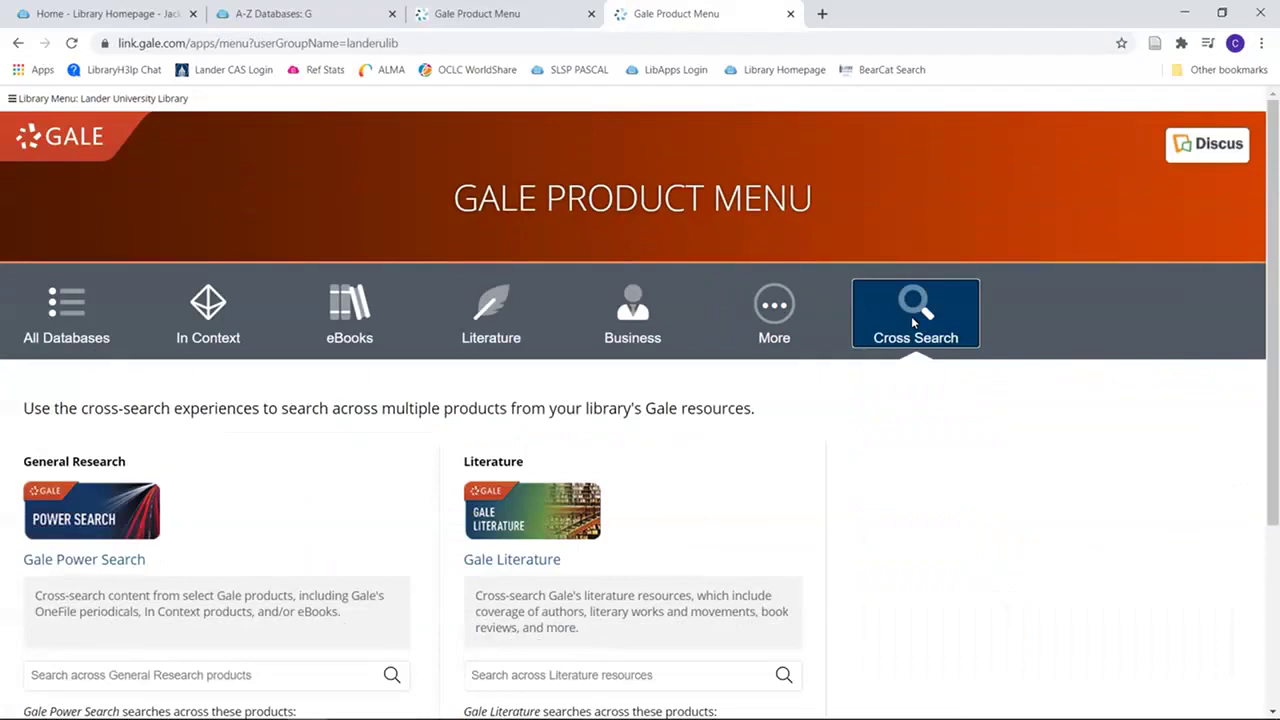